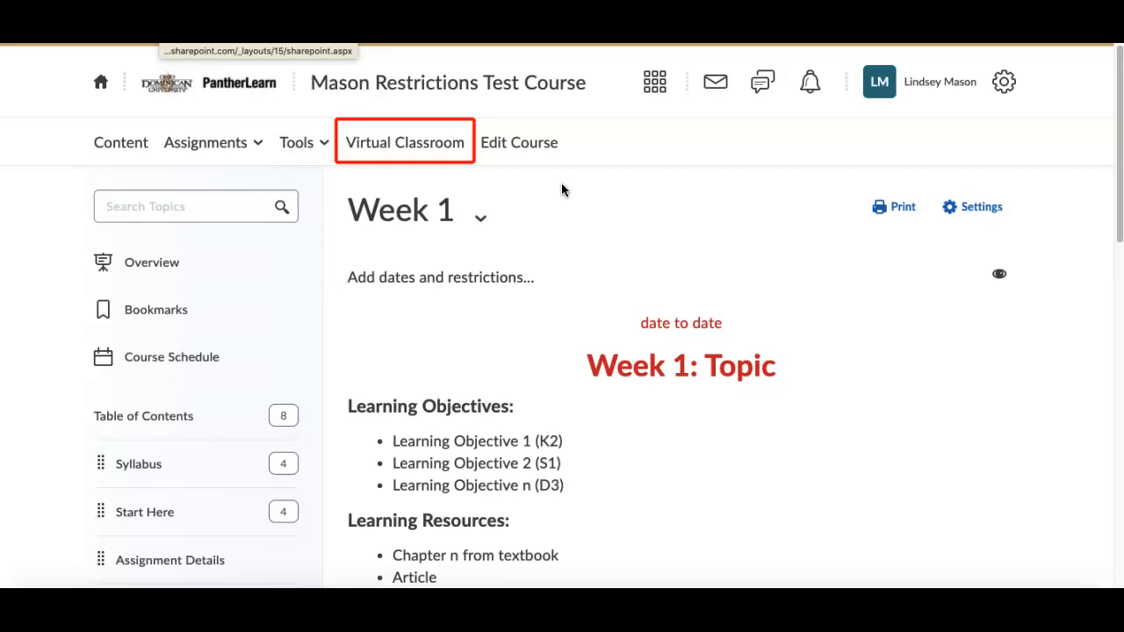
Step: Start scheduling a Virtual Classroom meeting titled "Test" and set its date to June 2, 2020
{"action": "left_click", "coordinate": [427, 146]}
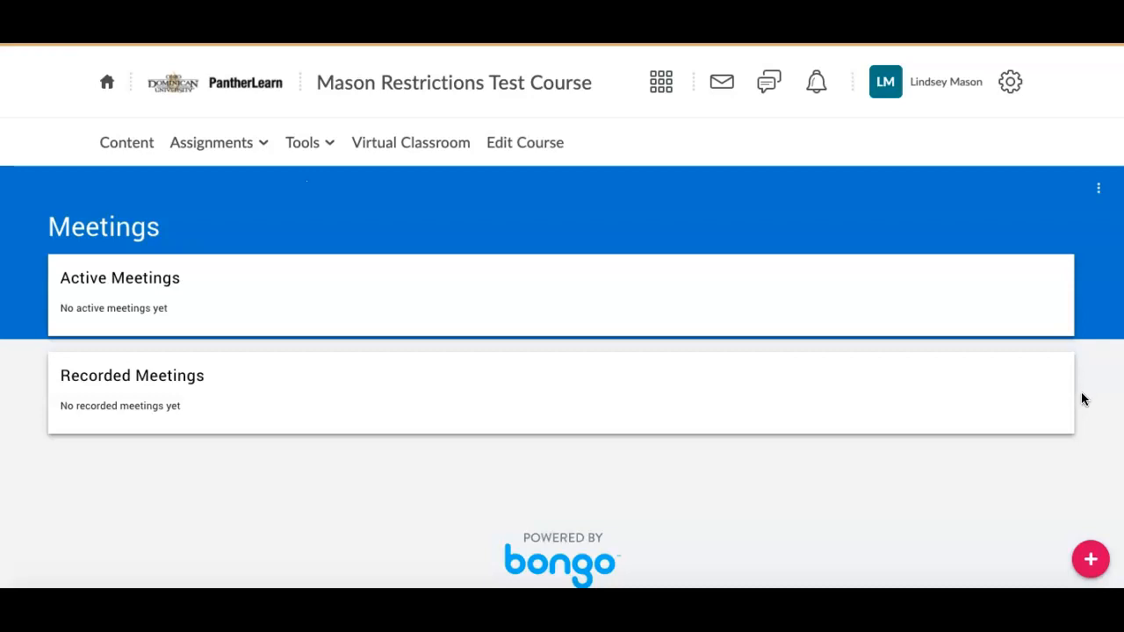
{"action": "left_click", "coordinate": [1091, 564]}
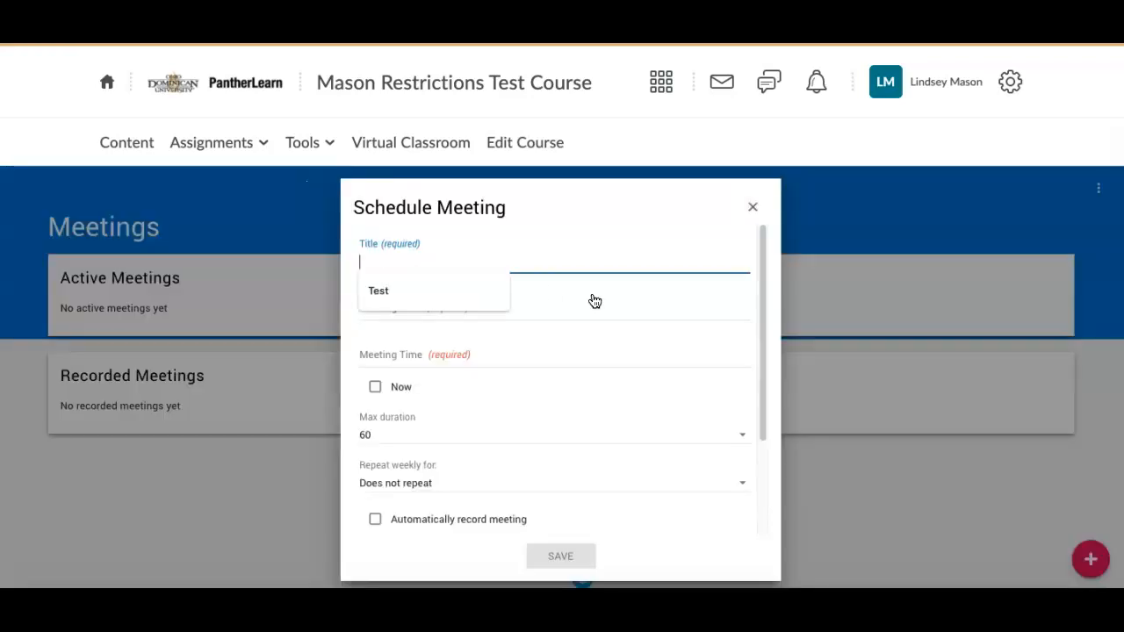
{"action": "left_click", "coordinate": [416, 283]}
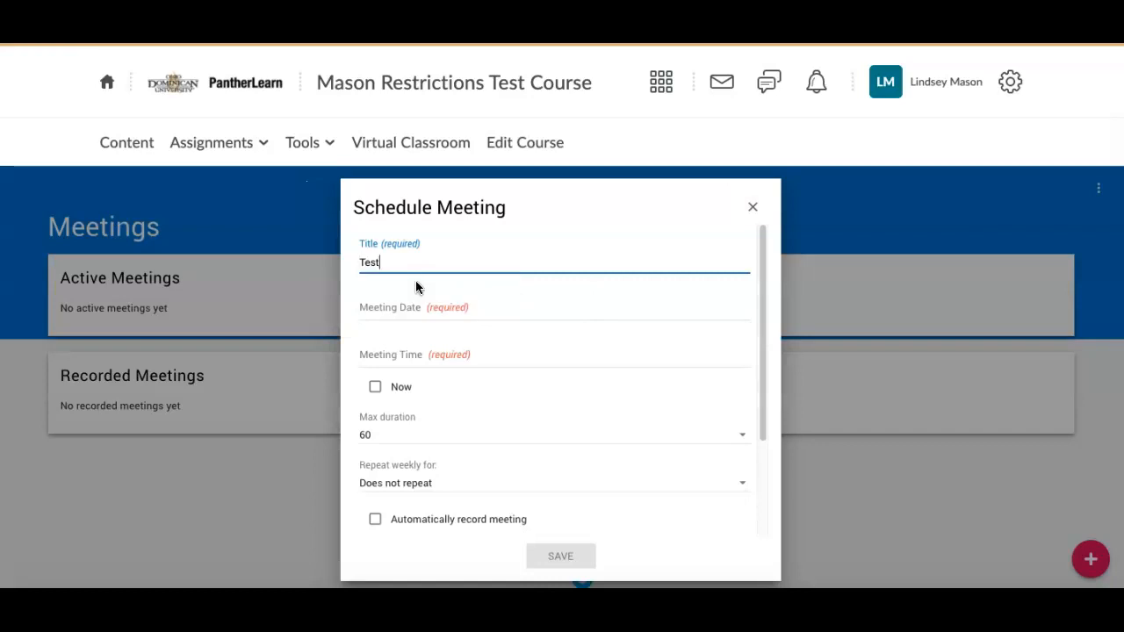
{"action": "left_click", "coordinate": [417, 315]}
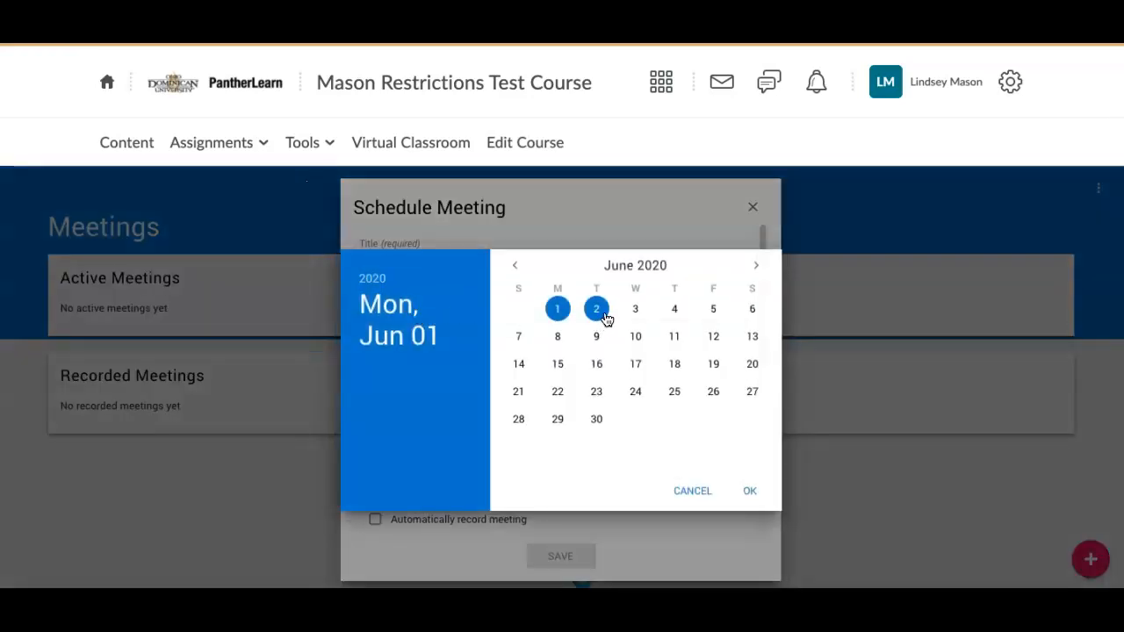
{"action": "left_click", "coordinate": [599, 318]}
{"action": "left_click", "coordinate": [761, 494]}
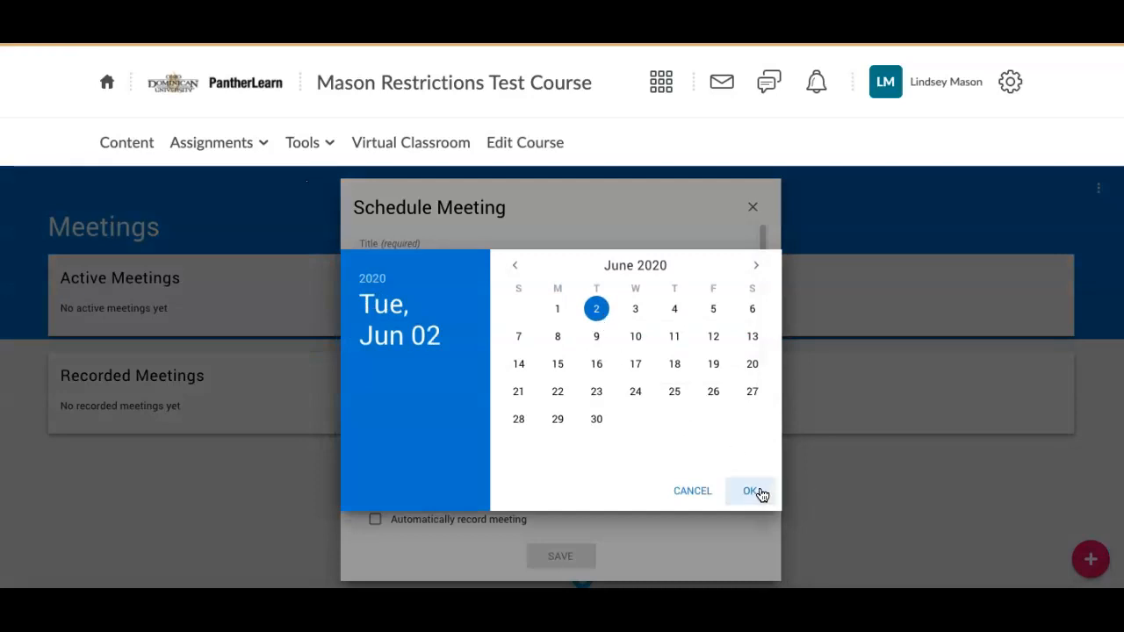
Step: Set the meeting time to 12:00 PM and save the meeting
{"action": "left_click", "coordinate": [415, 357]}
{"action": "left_click_drag", "start_coordinate": [573, 418], "coordinate": [634, 286]}
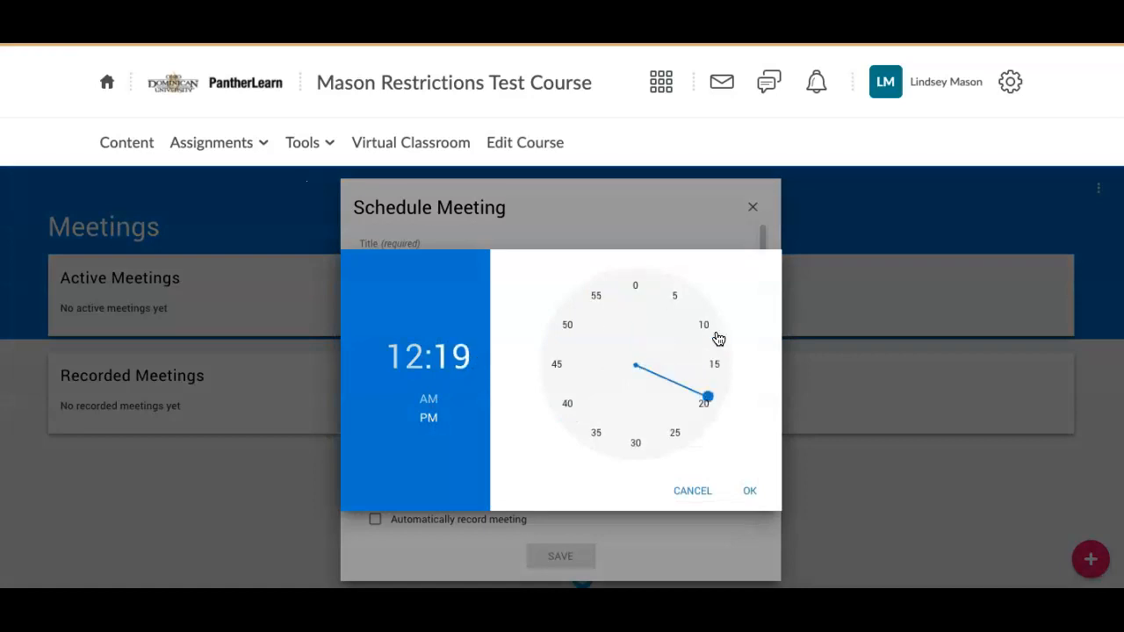
{"action": "left_click", "coordinate": [750, 491]}
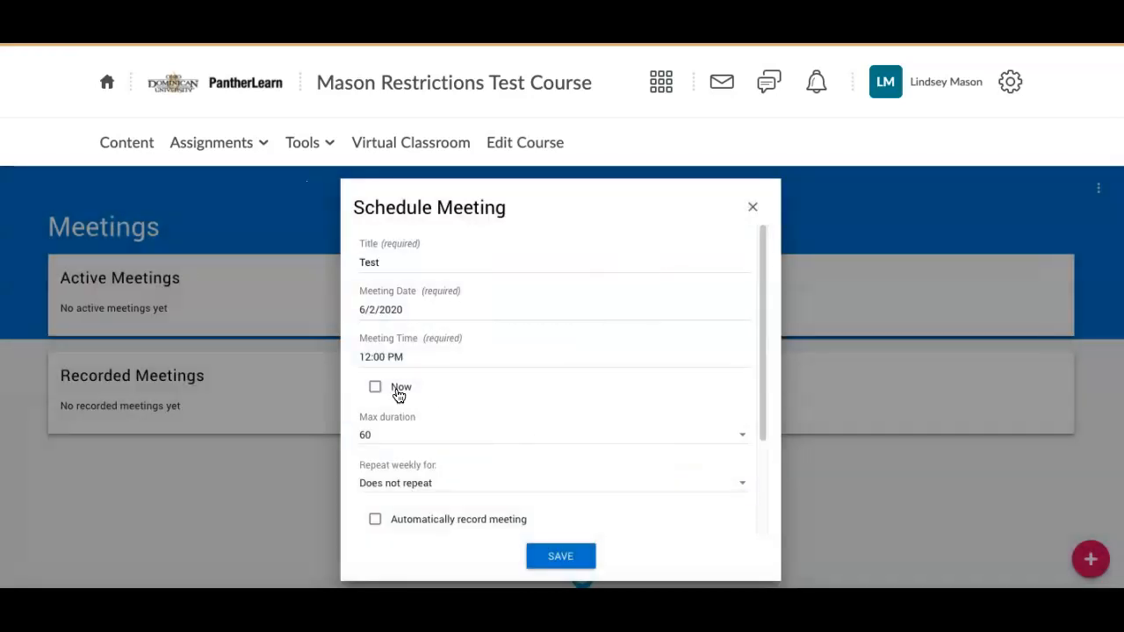
{"action": "left_click", "coordinate": [562, 559]}
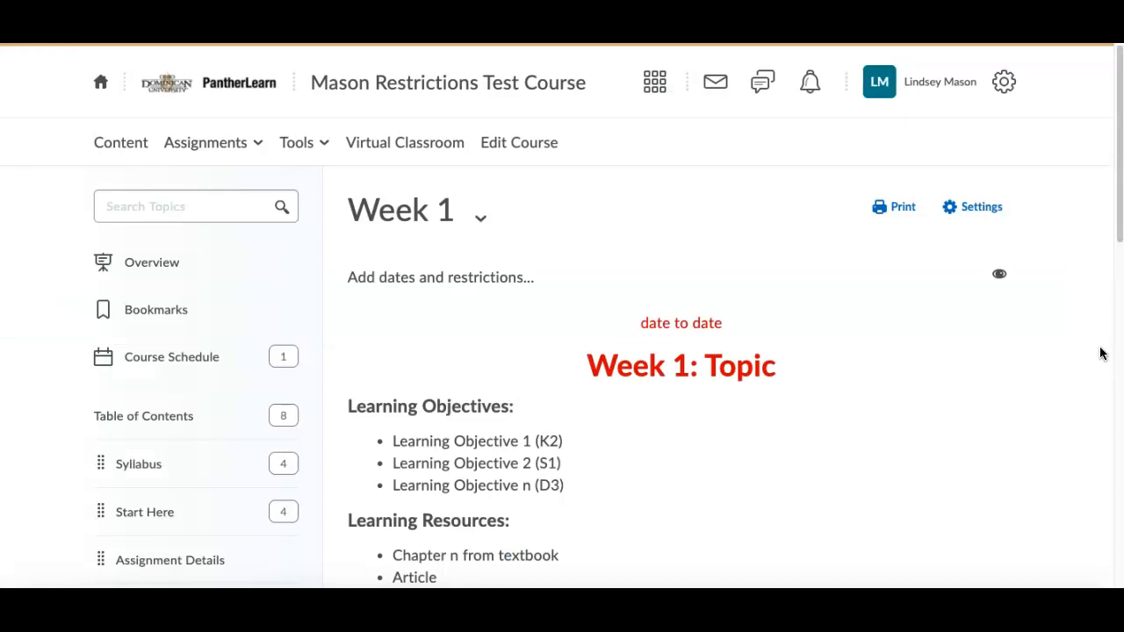
Step: Replace "Video" under Learning Resources in the Week 1 description with "Virtual Classroom Meeting 1" and update the description
{"action": "scroll", "coordinate": [1100, 352], "scroll_direction": "down", "scroll_amount": 1}
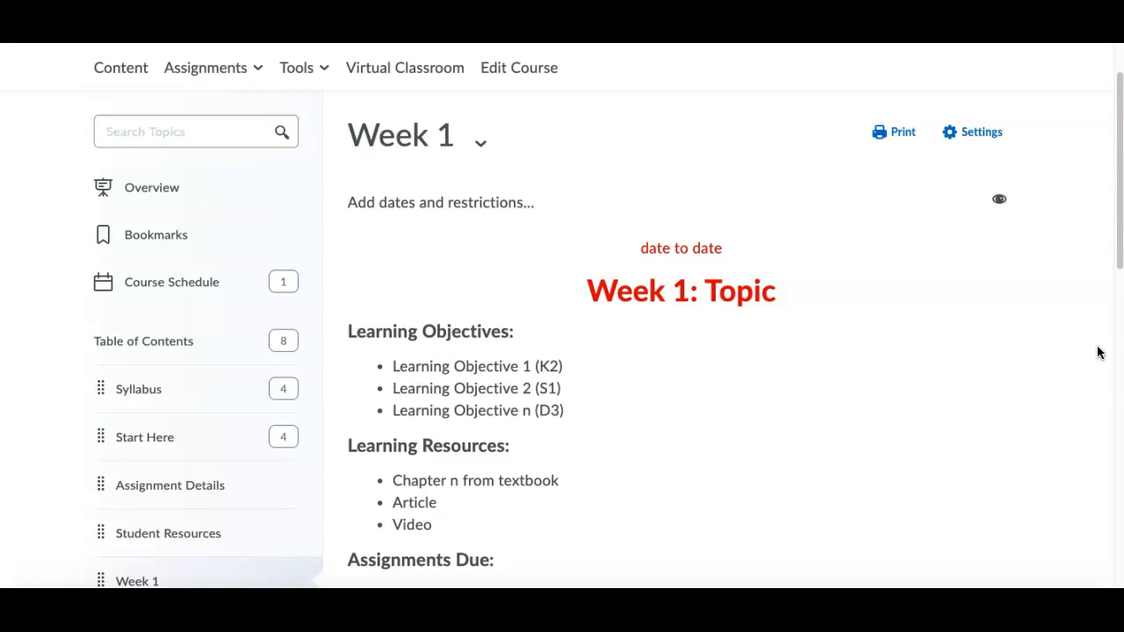
{"action": "scroll", "coordinate": [1098, 368], "scroll_direction": "down", "scroll_amount": 2}
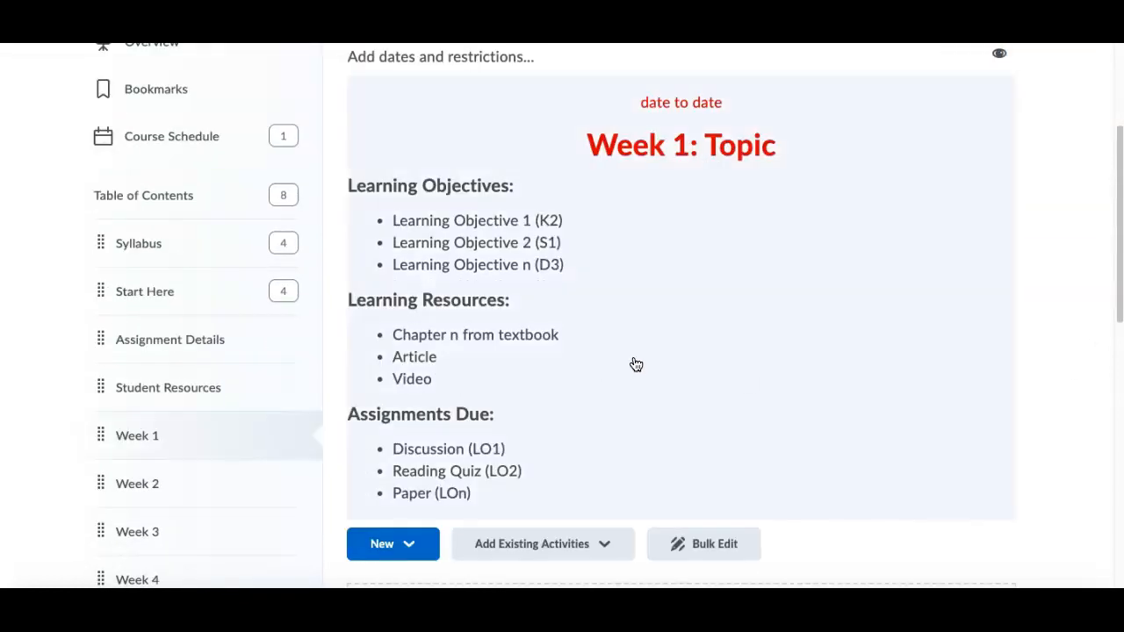
{"action": "left_click", "coordinate": [634, 368]}
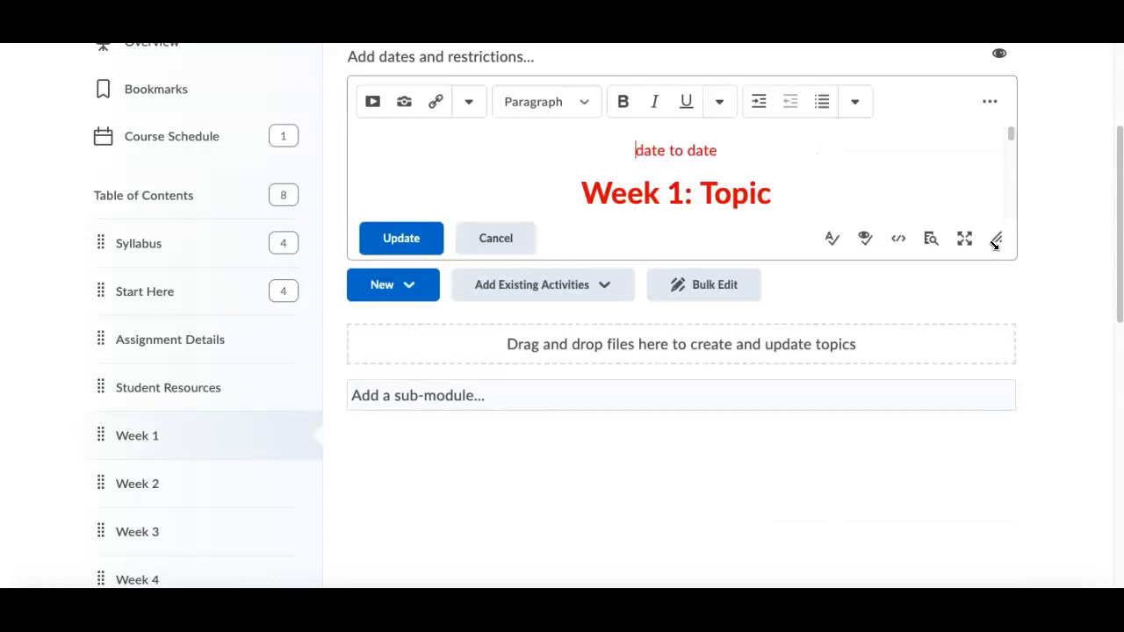
{"action": "left_click_drag", "start_coordinate": [996, 244], "coordinate": [1078, 542]}
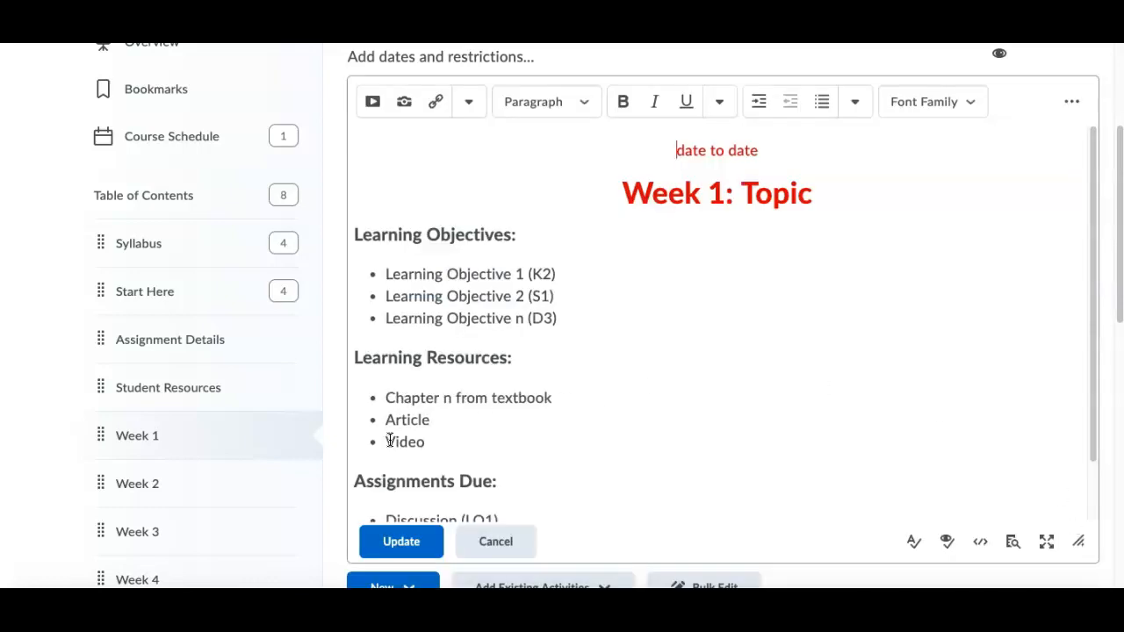
{"action": "left_click_drag", "start_coordinate": [390, 441], "coordinate": [434, 441]}
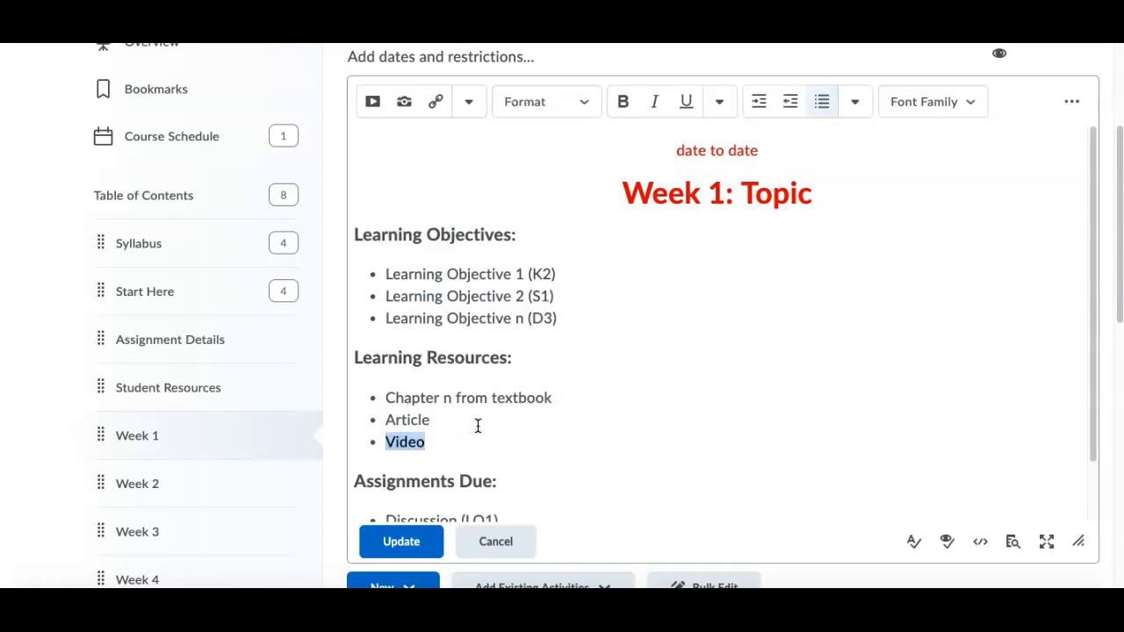
{"action": "type", "text": "Virtual Classroom Meeting 1"}
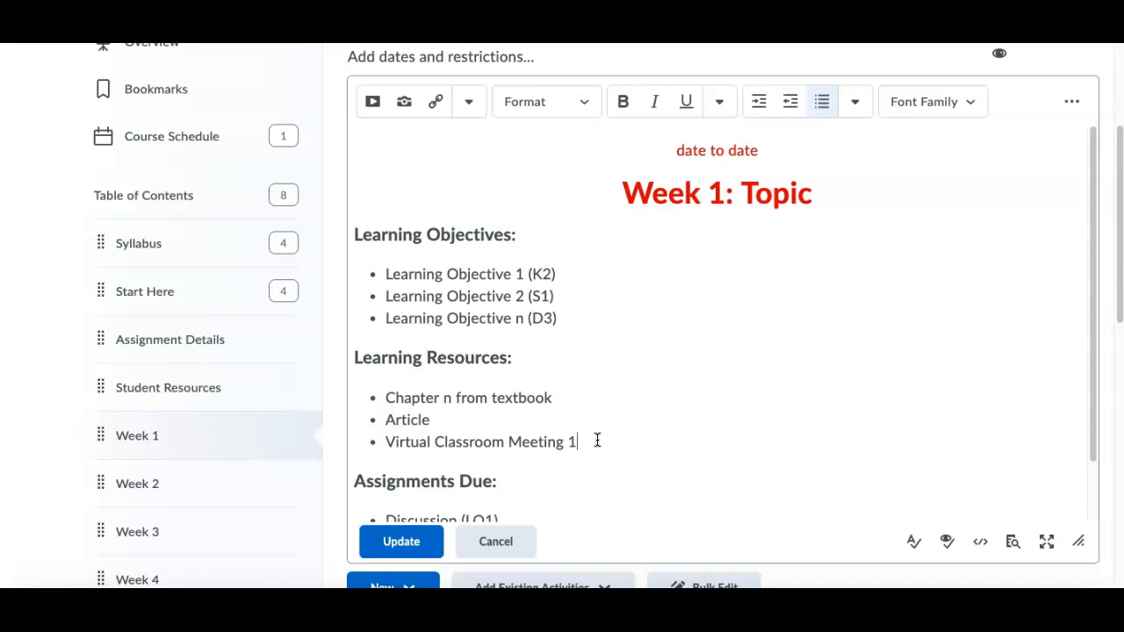
{"action": "left_click", "coordinate": [411, 544]}
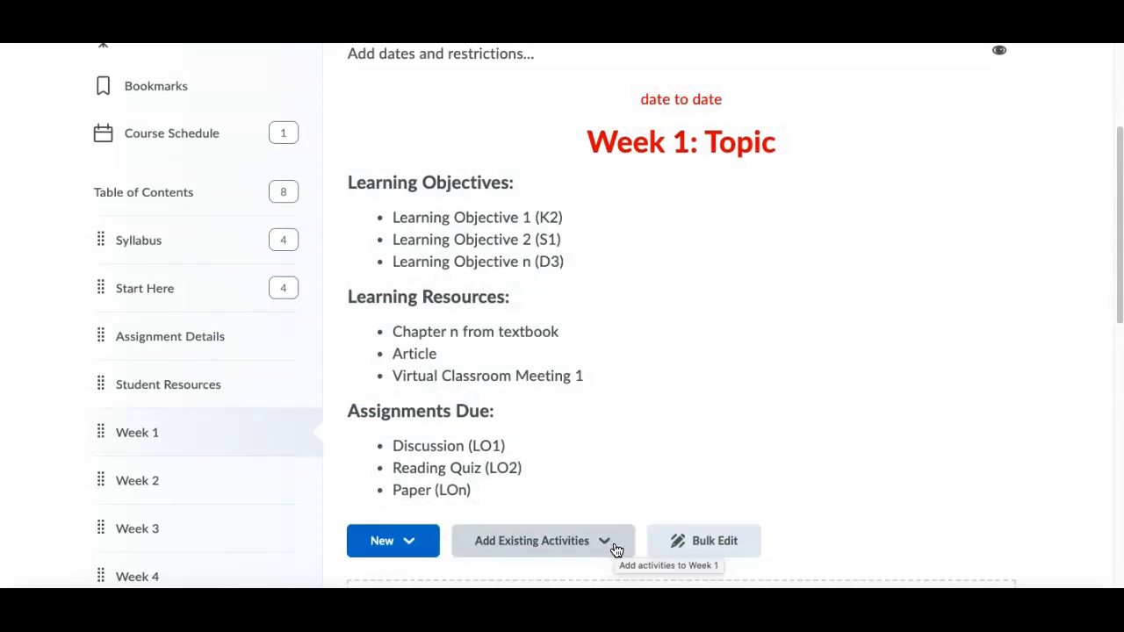
Step: Start scheduling a new Virtual Classroom meeting titled "Test 2" from Week 1's existing activities
{"action": "left_click", "coordinate": [617, 550]}
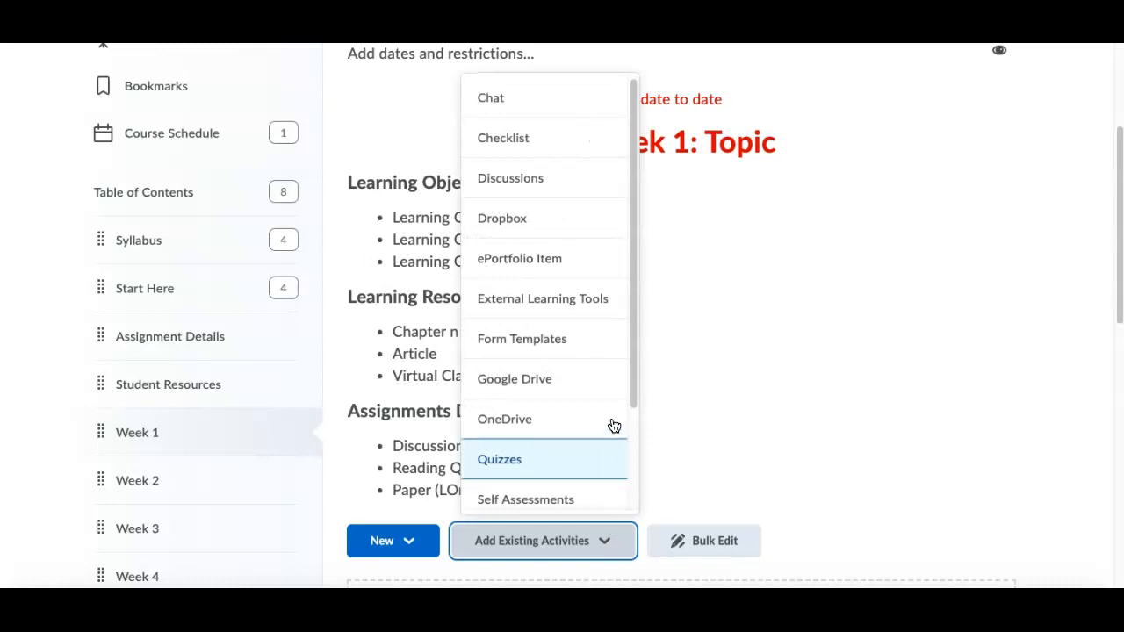
{"action": "scroll", "coordinate": [602, 399], "scroll_direction": "down", "scroll_amount": 3}
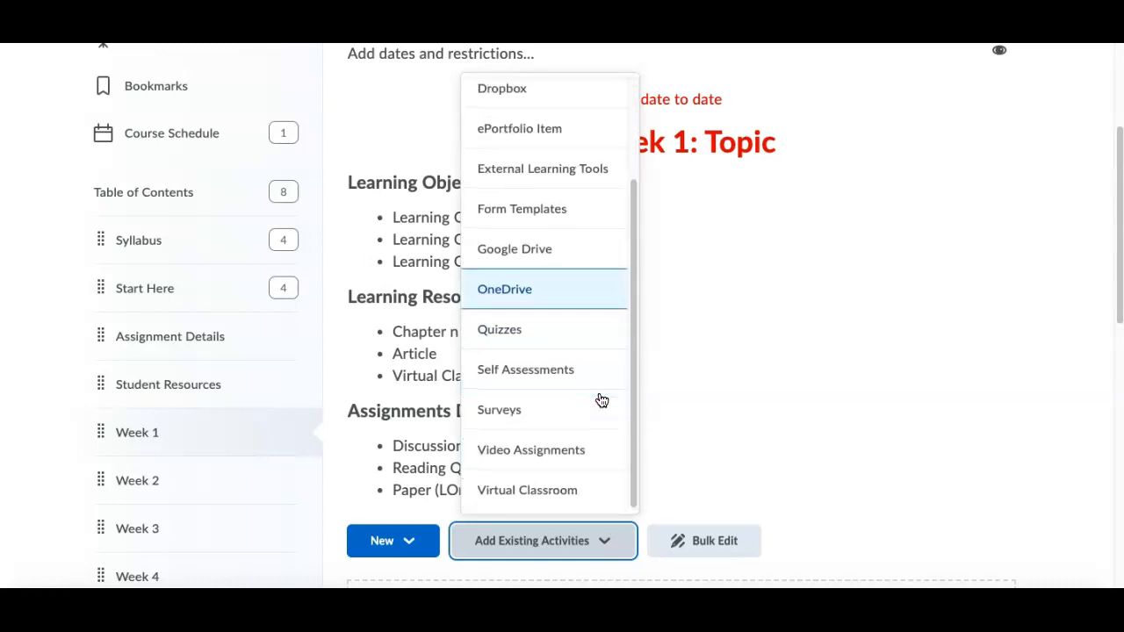
{"action": "left_click", "coordinate": [600, 495]}
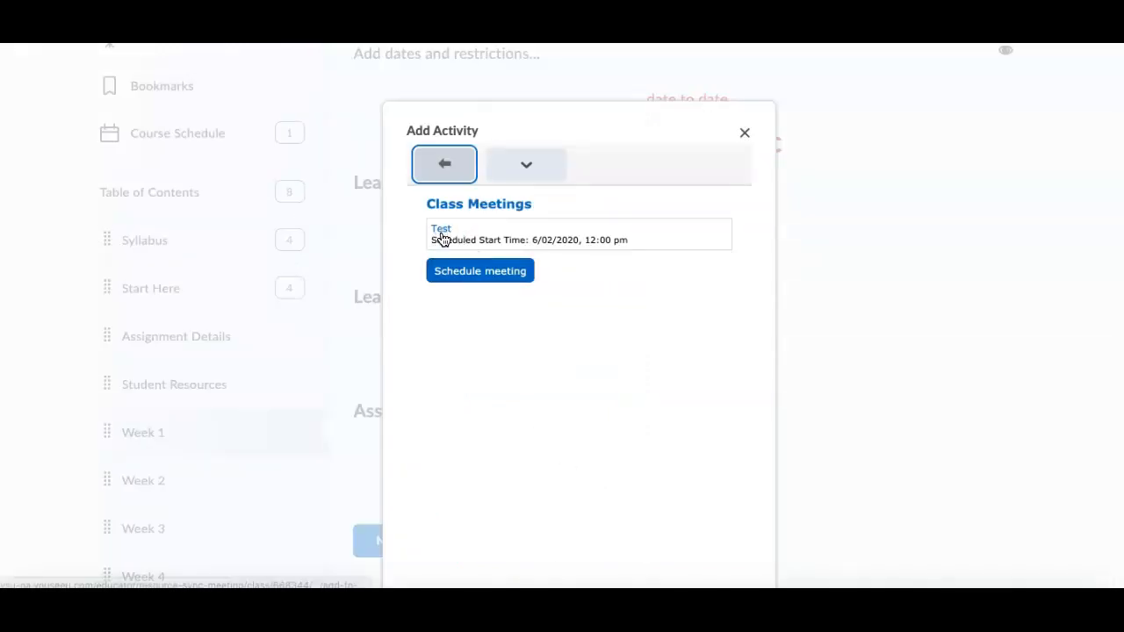
{"action": "left_click", "coordinate": [508, 279]}
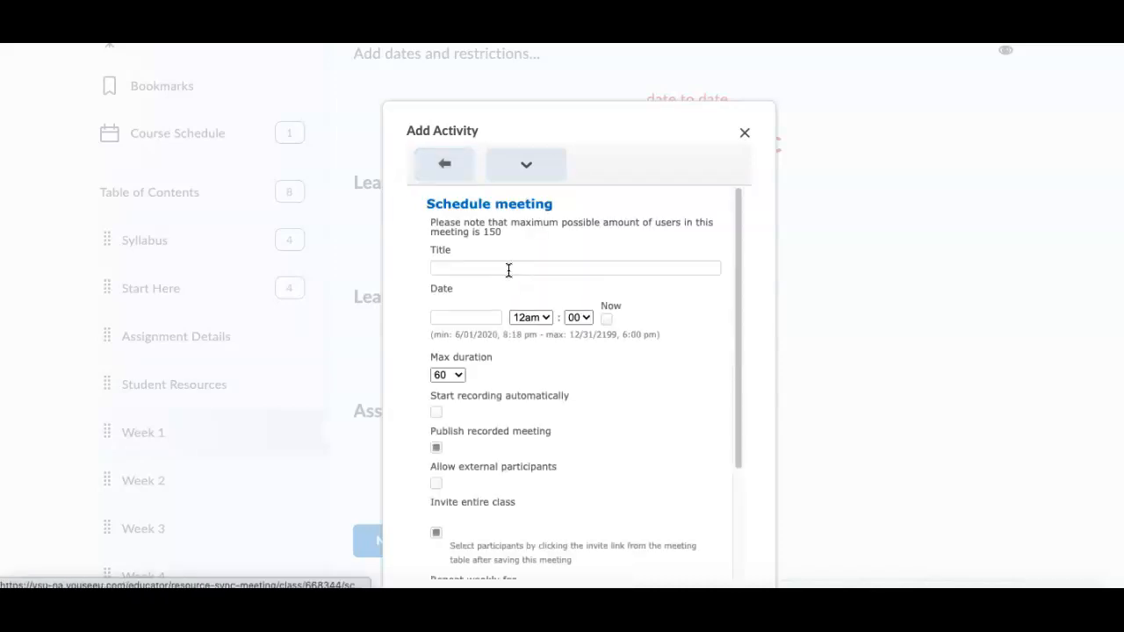
{"action": "left_click", "coordinate": [509, 269]}
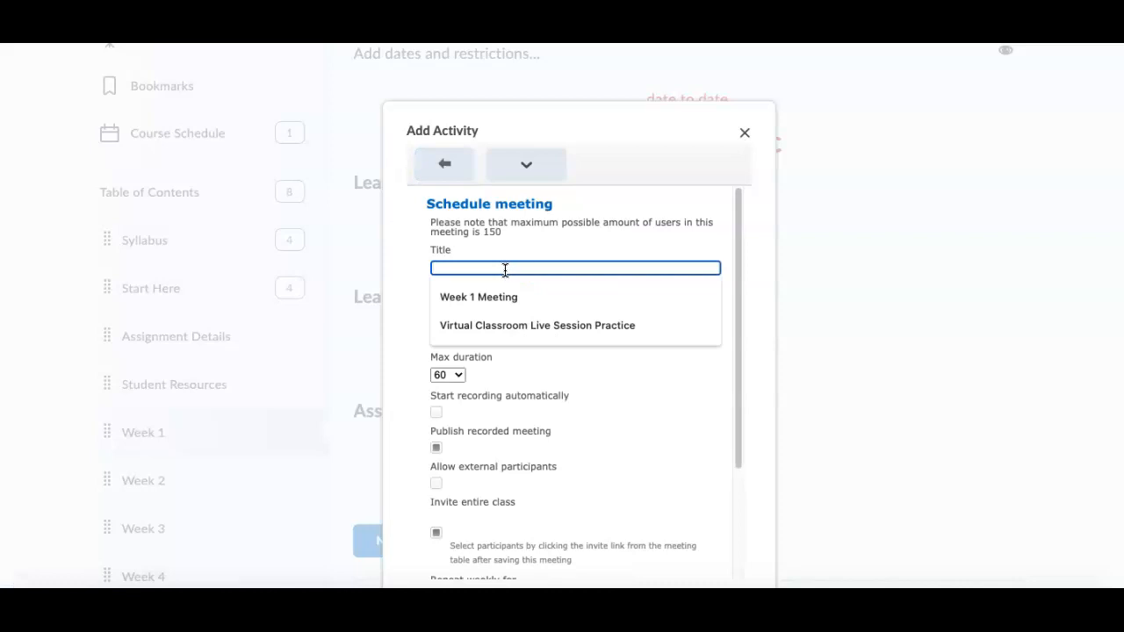
{"action": "type", "text": "Test 2"}
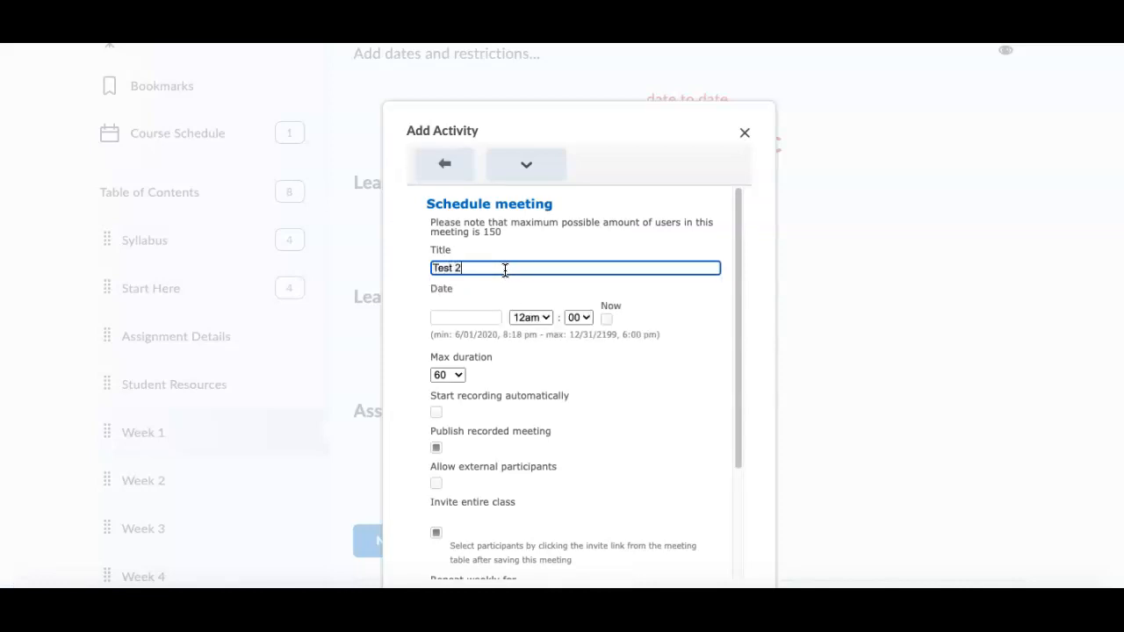
Step: Set the Test 2 meeting to 06/04/2020 at 12pm and save it
{"action": "left_click", "coordinate": [489, 316]}
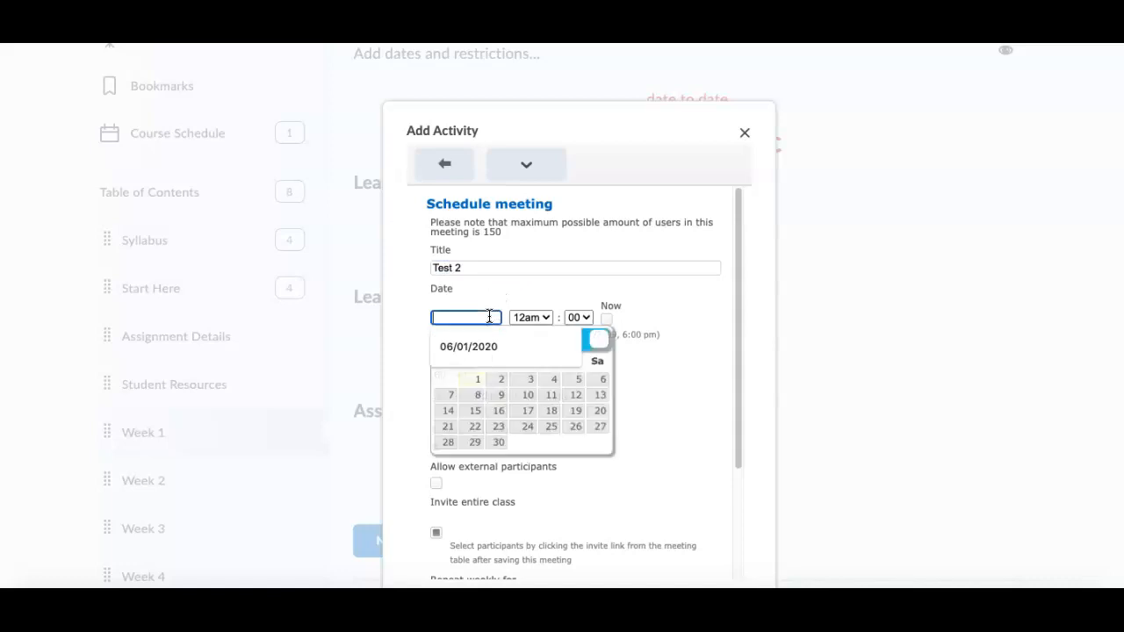
{"action": "left_click", "coordinate": [551, 380]}
{"action": "left_click", "coordinate": [530, 317]}
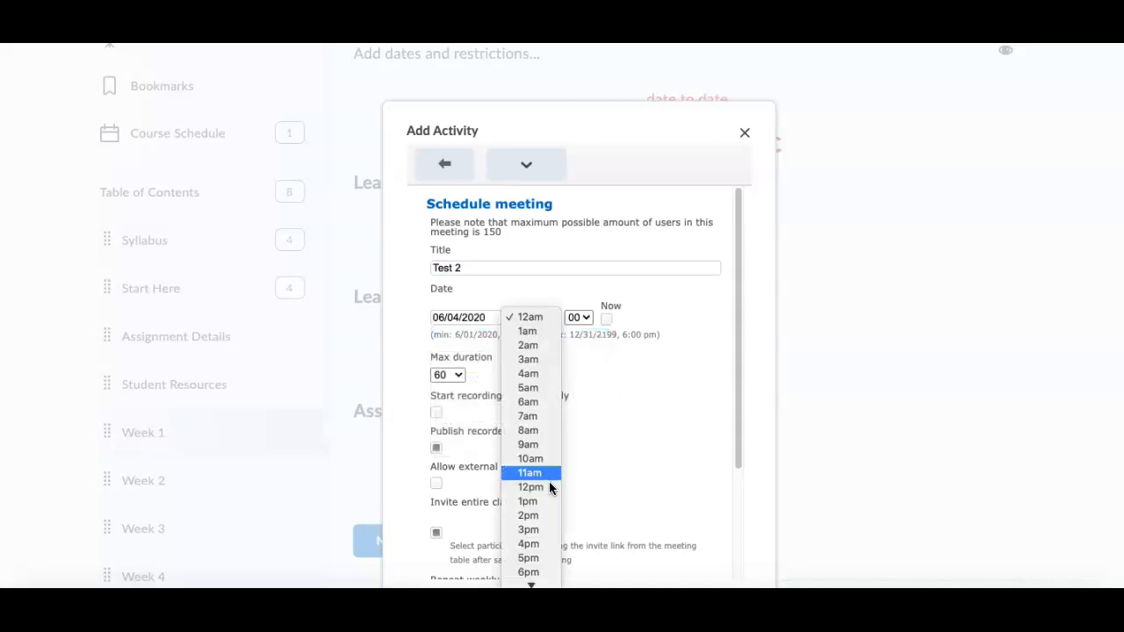
{"action": "left_click", "coordinate": [551, 485]}
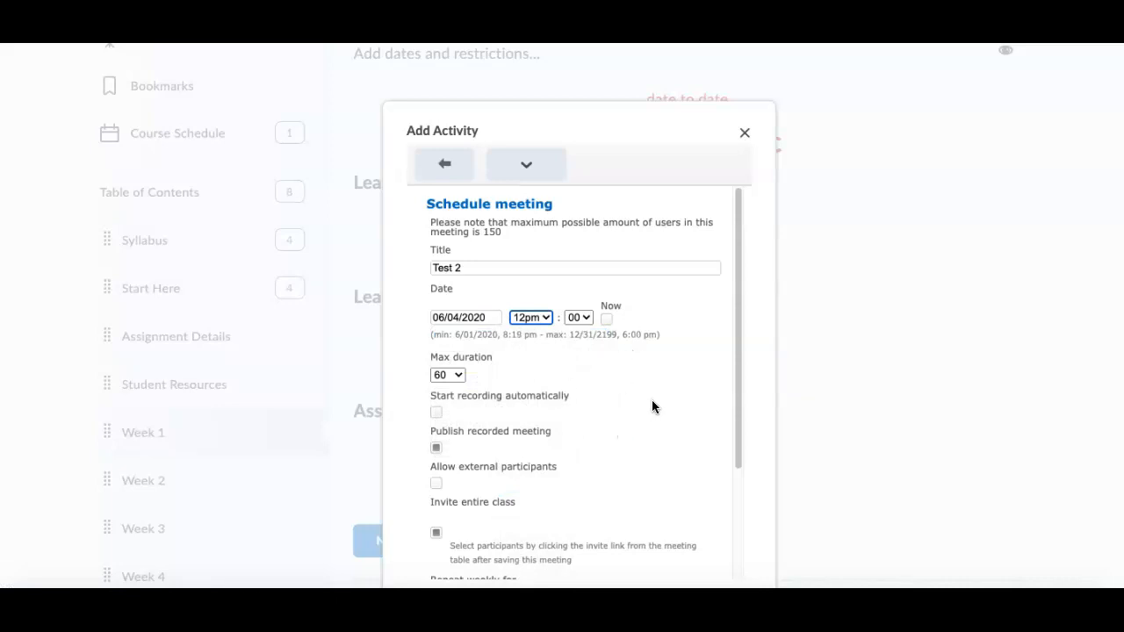
{"action": "scroll", "coordinate": [635, 400], "scroll_direction": "down", "scroll_amount": 1}
{"action": "scroll", "coordinate": [635, 399], "scroll_direction": "down", "scroll_amount": 3}
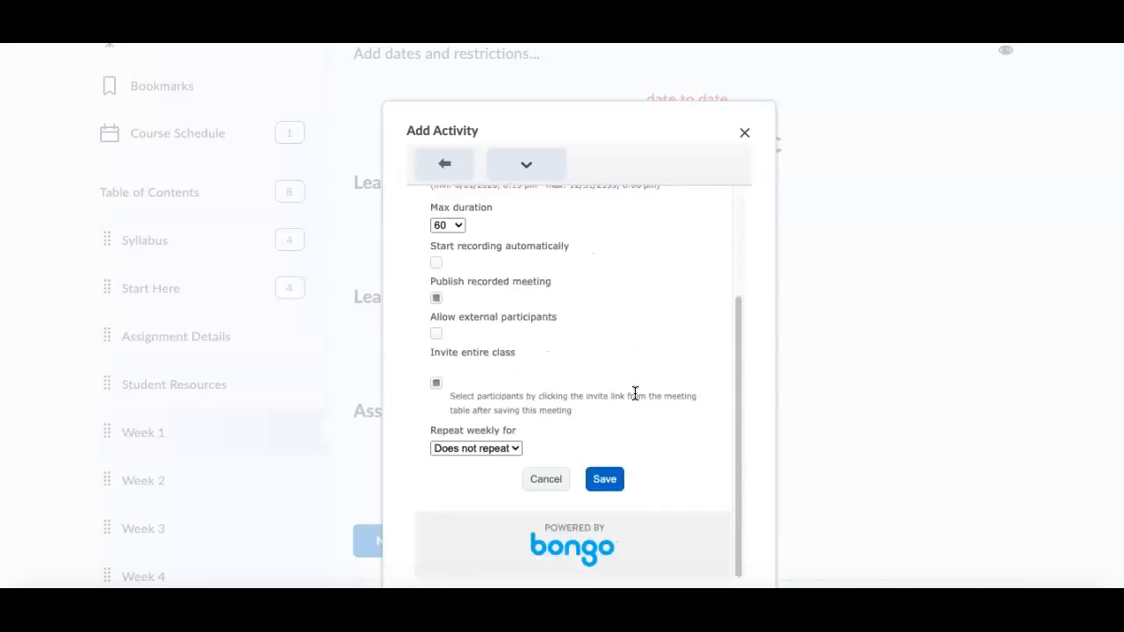
{"action": "left_click", "coordinate": [614, 479]}
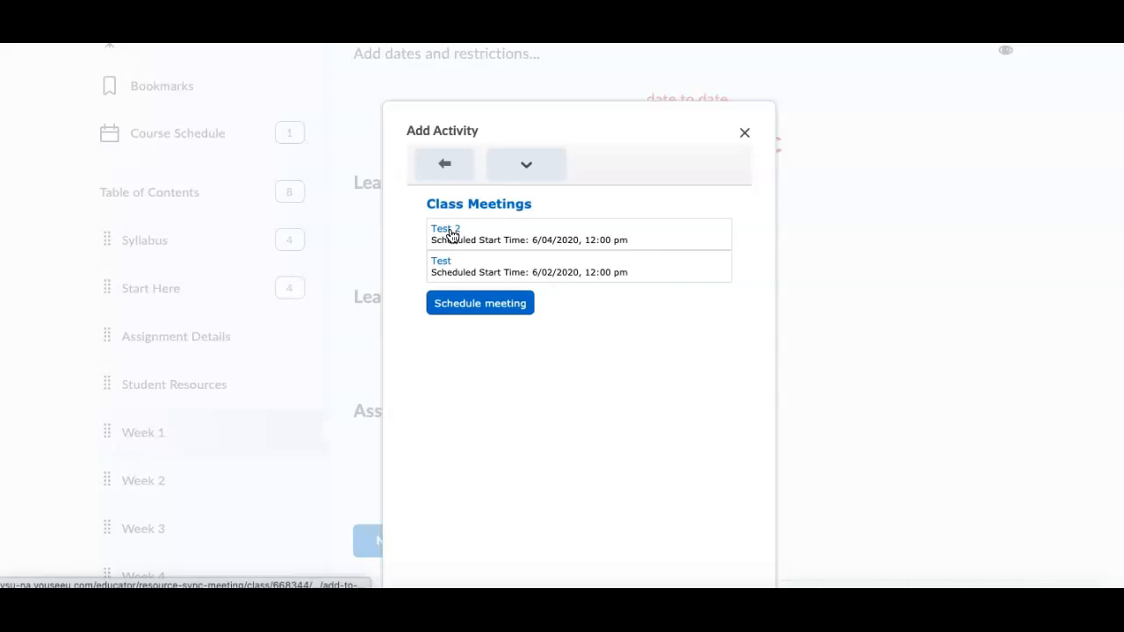
Step: Add the Test 2 meeting to the Week 1 module and check its entry on the page
{"action": "left_click", "coordinate": [446, 230]}
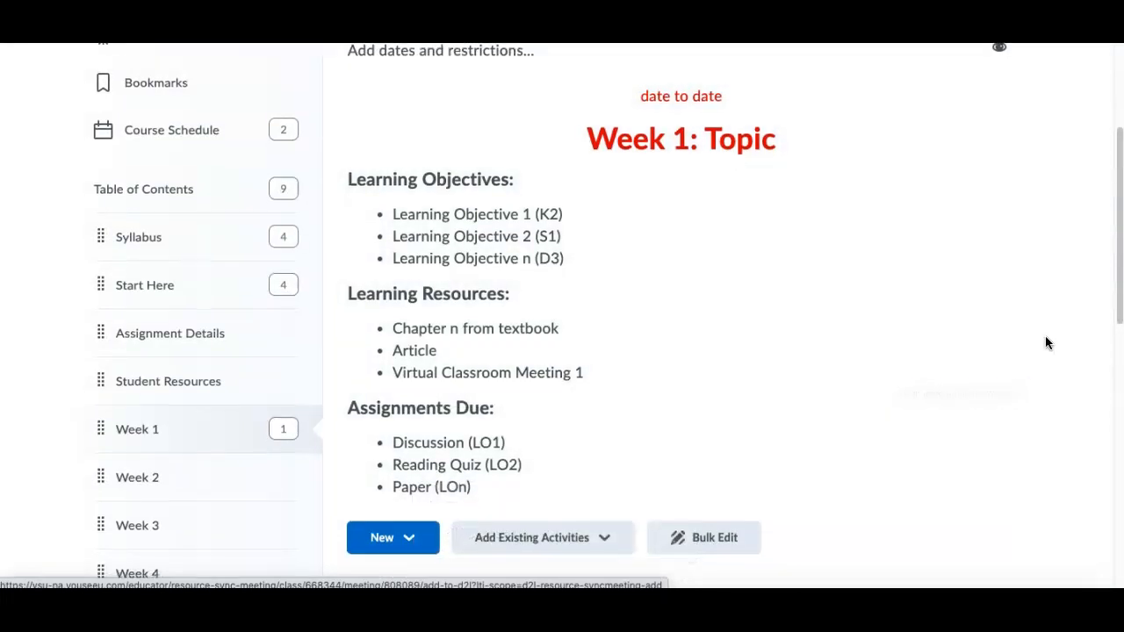
{"action": "scroll", "coordinate": [1045, 342], "scroll_direction": "down", "scroll_amount": 3}
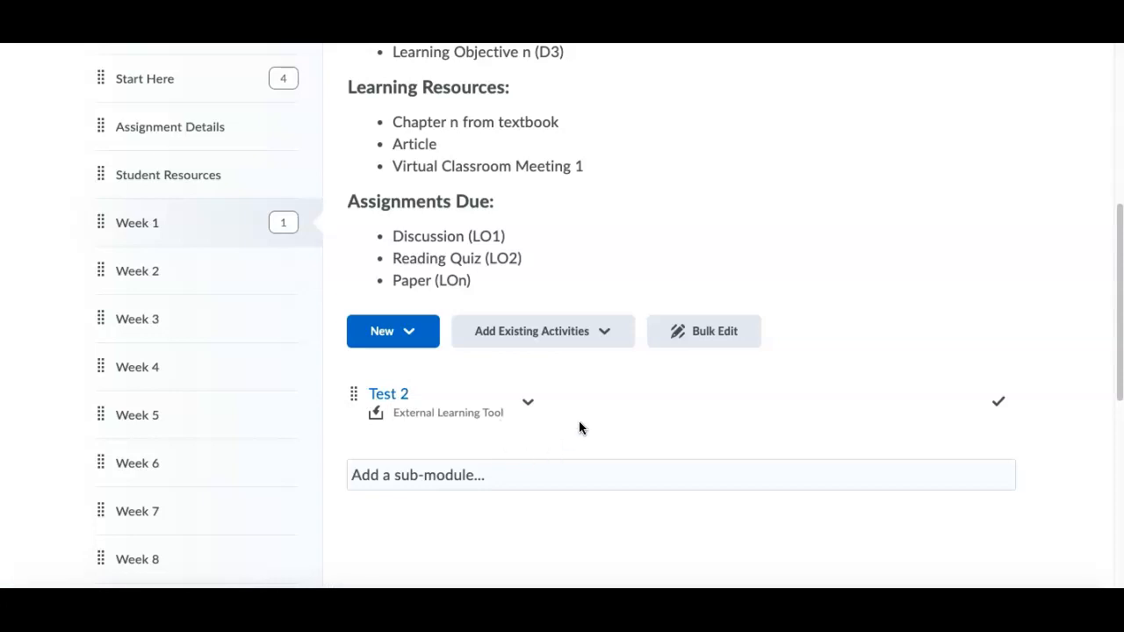
{"action": "scroll", "coordinate": [580, 423], "scroll_direction": "up", "scroll_amount": 5}
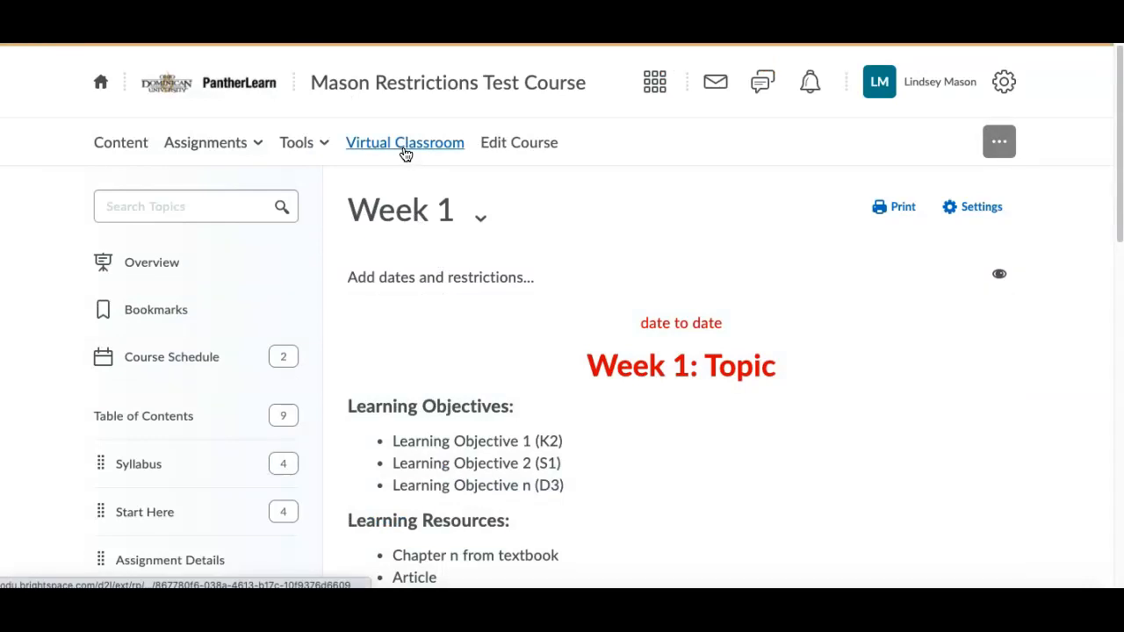
{"action": "scroll", "coordinate": [434, 259], "scroll_direction": "down", "scroll_amount": 4}
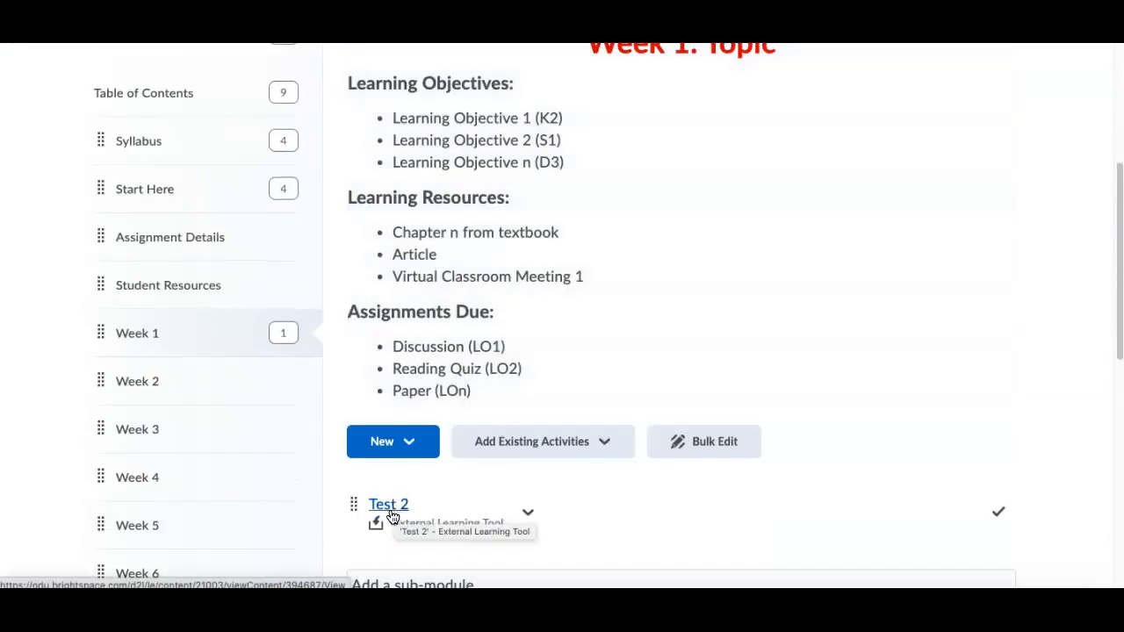
{"action": "scroll", "coordinate": [391, 512], "scroll_direction": "up", "scroll_amount": 4}
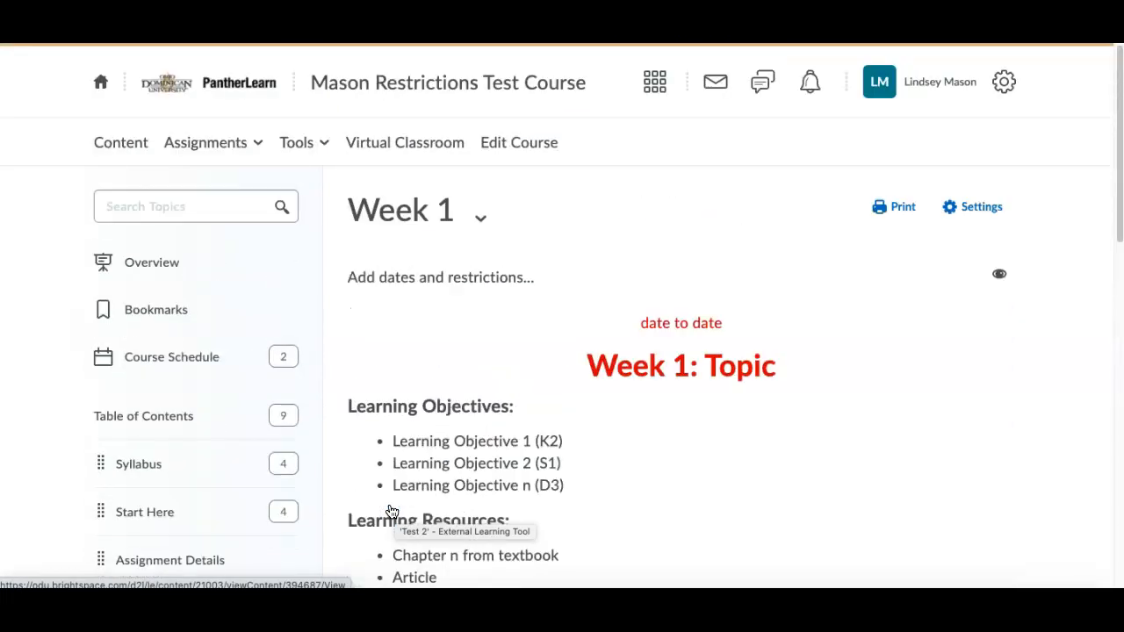
Step: Open the course homepage and view the upcoming events in its calendar
{"action": "left_click", "coordinate": [466, 86]}
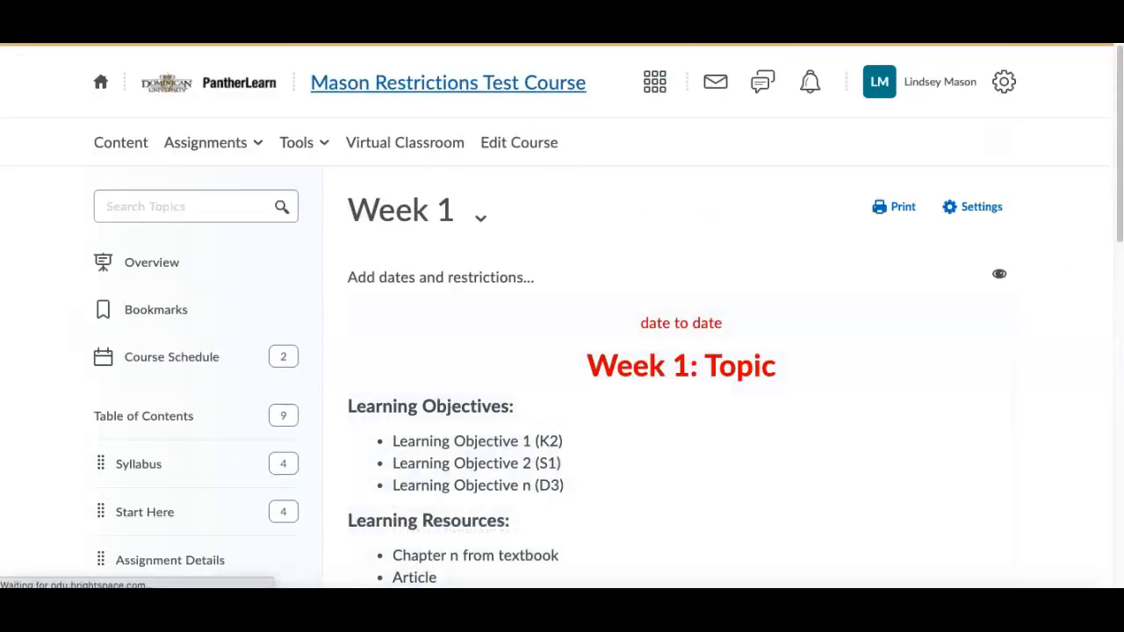
{"action": "scroll", "coordinate": [1081, 251], "scroll_direction": "down", "scroll_amount": 6}
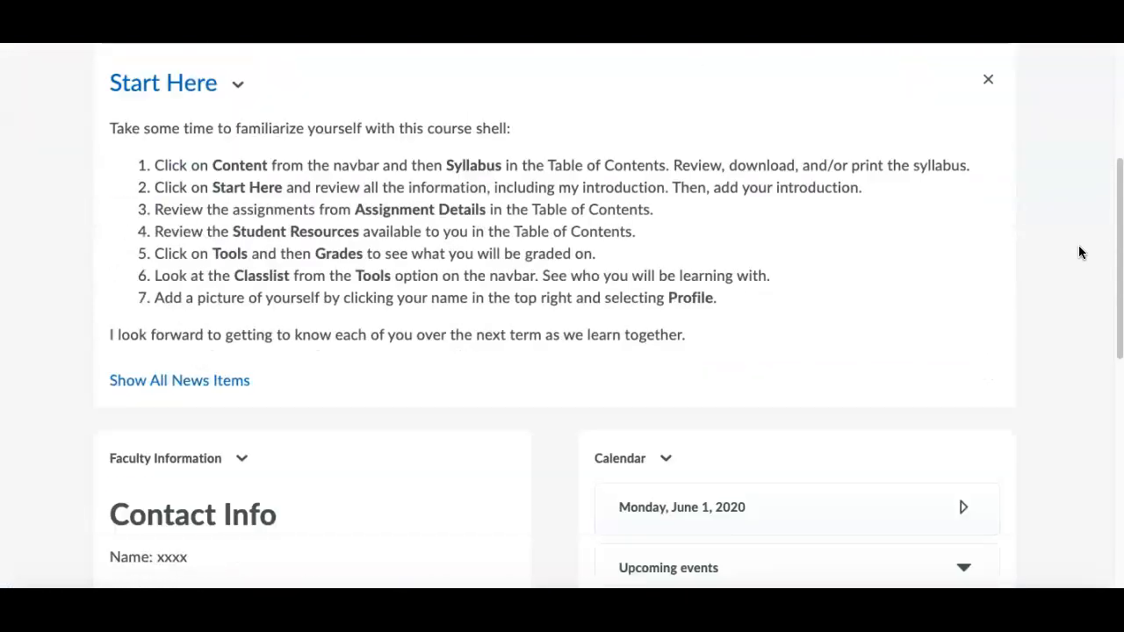
{"action": "scroll", "coordinate": [1081, 252], "scroll_direction": "down", "scroll_amount": 1}
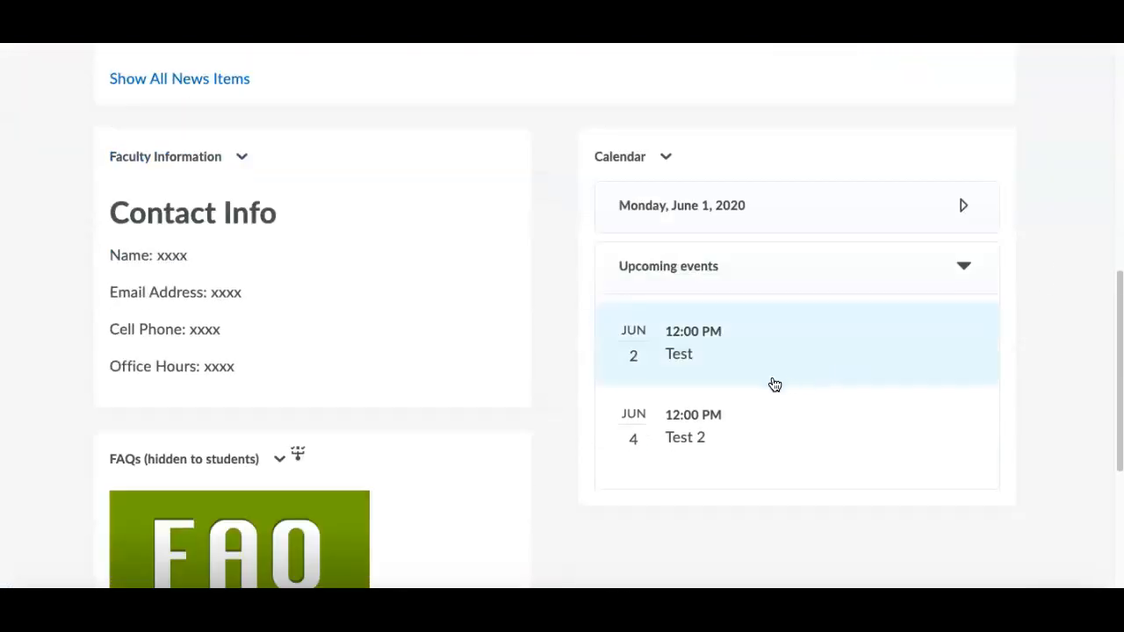